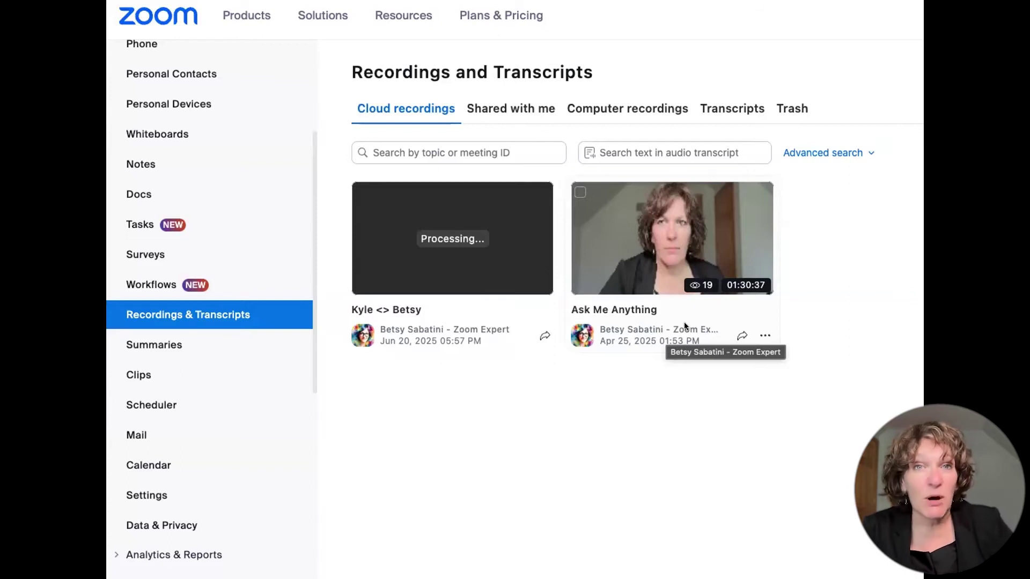
Step: Open the Ask Me Anything cloud recording, briefly play its highlights, and look through the audio transcript
left_click(684, 324)
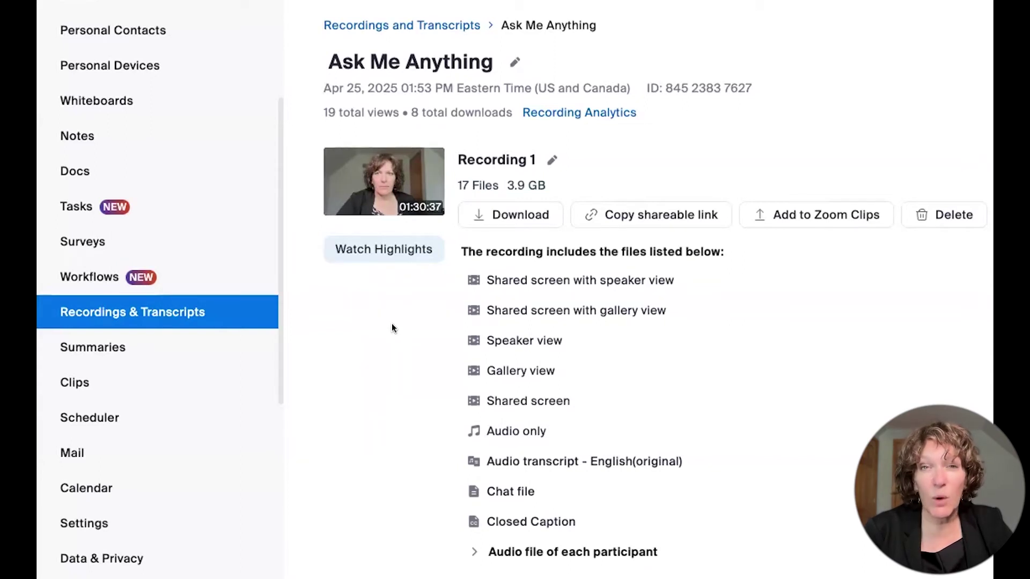
left_click(350, 252)
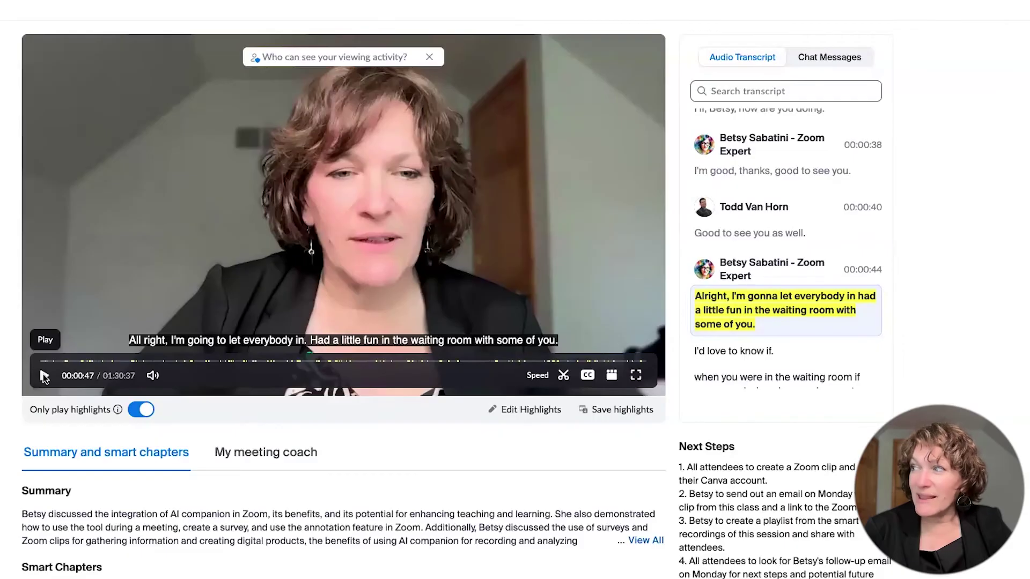
left_click(44, 376)
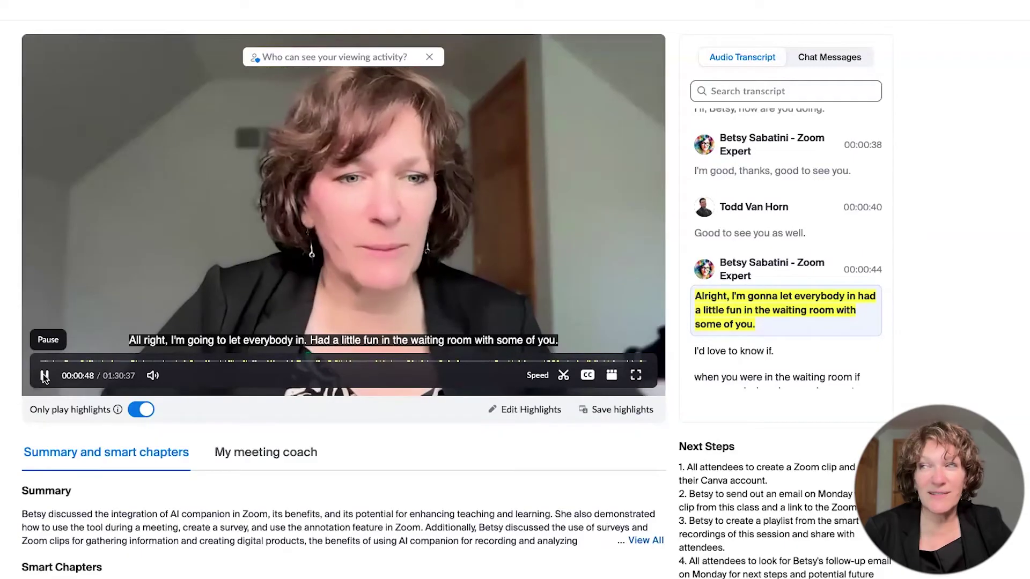
left_click(45, 376)
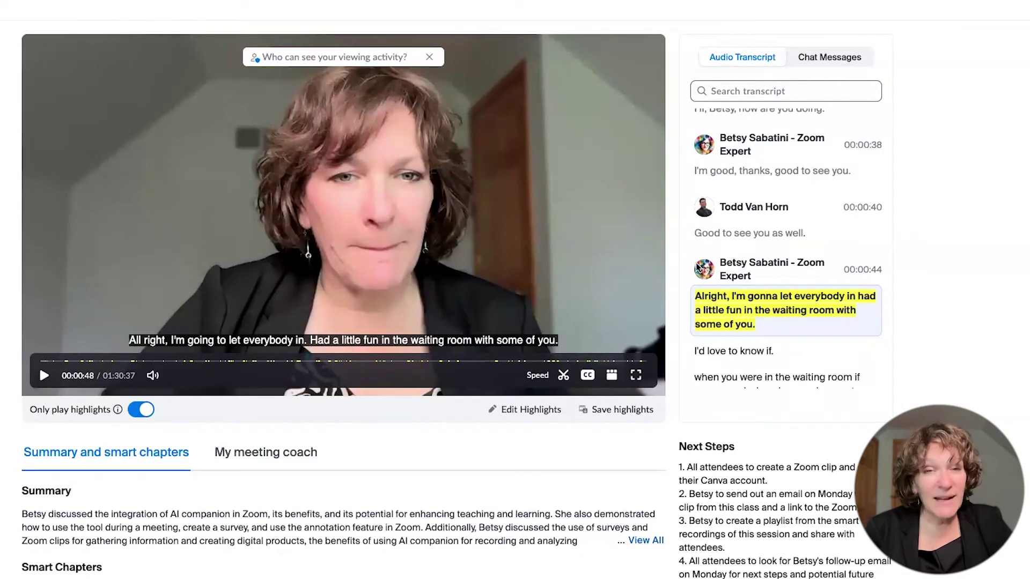
scroll(802, 191, "down", 2)
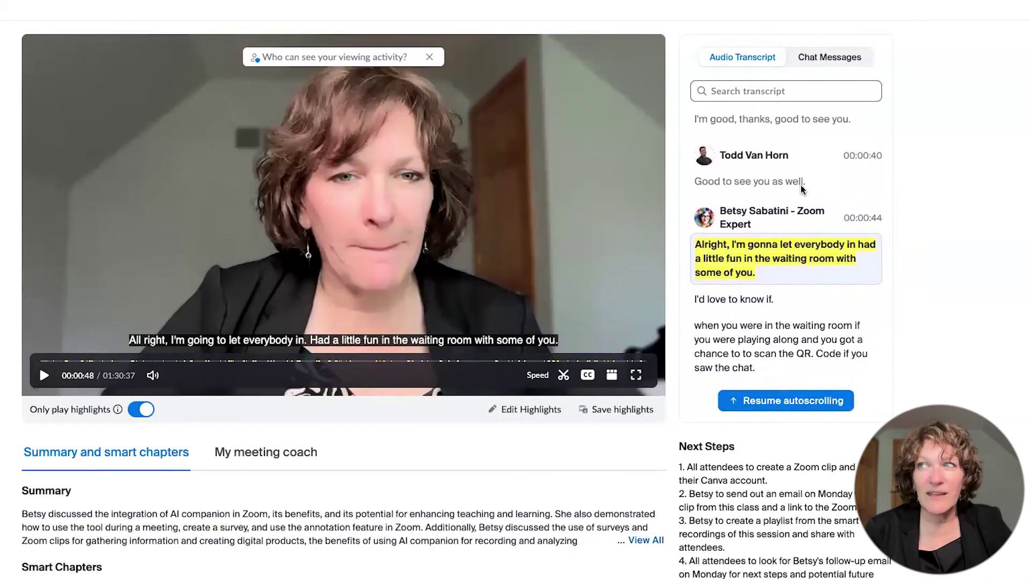
scroll(802, 188, "down", 5)
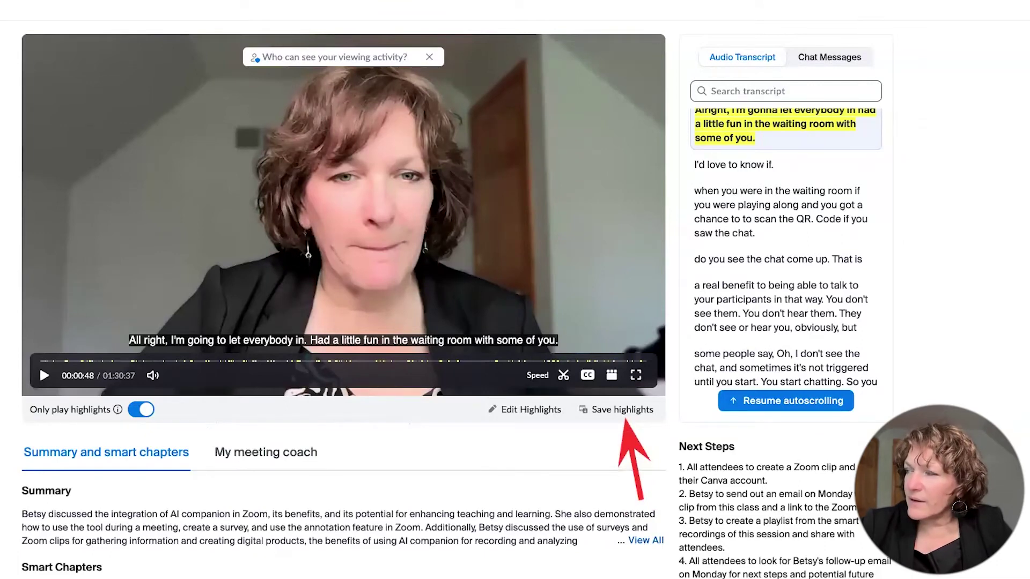
Step: Save the highlights as a new recording named Ask Me Anything highlights and add it to Zoom Clips
left_click(622, 409)
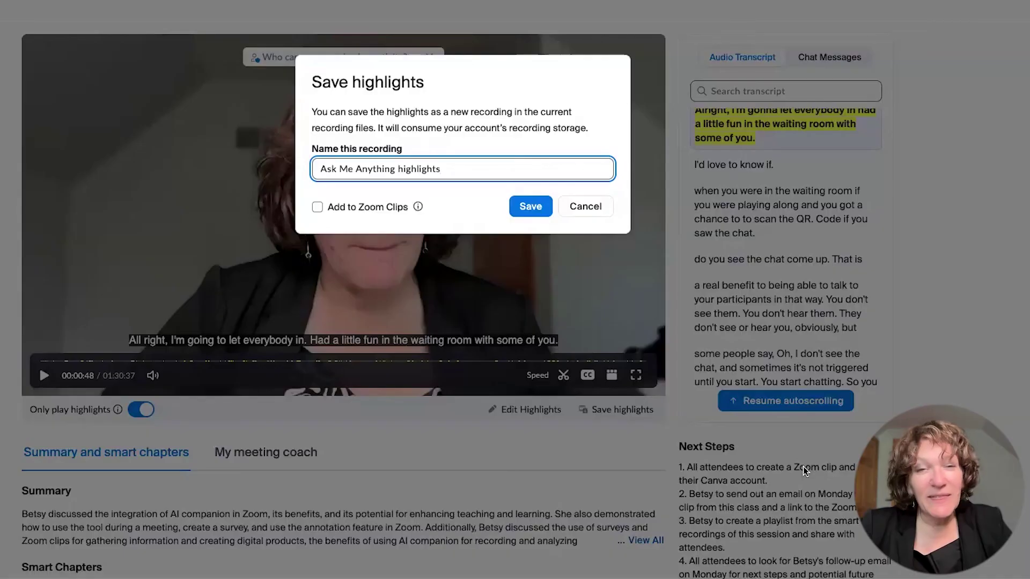
left_click(318, 207)
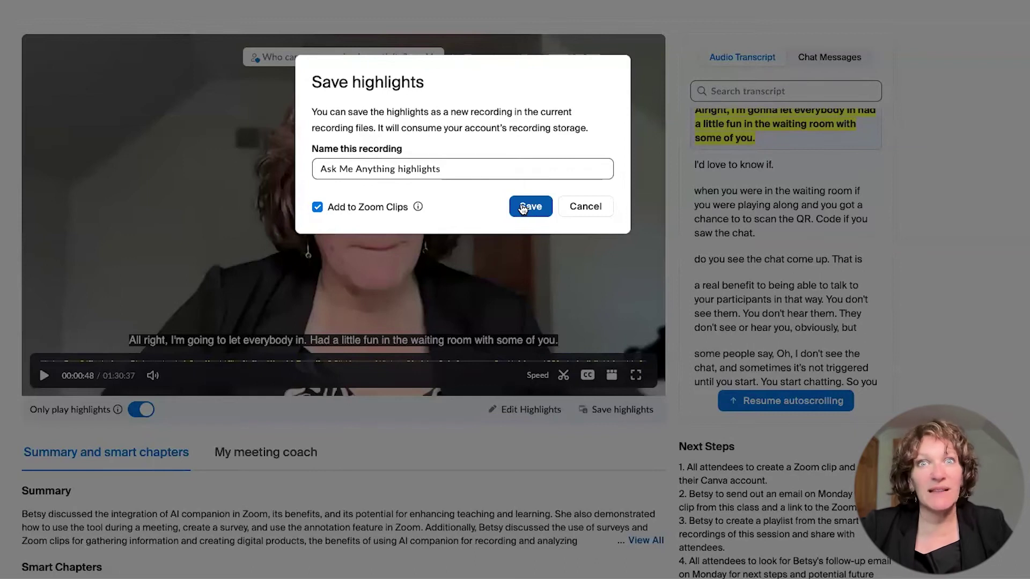
left_click(523, 209)
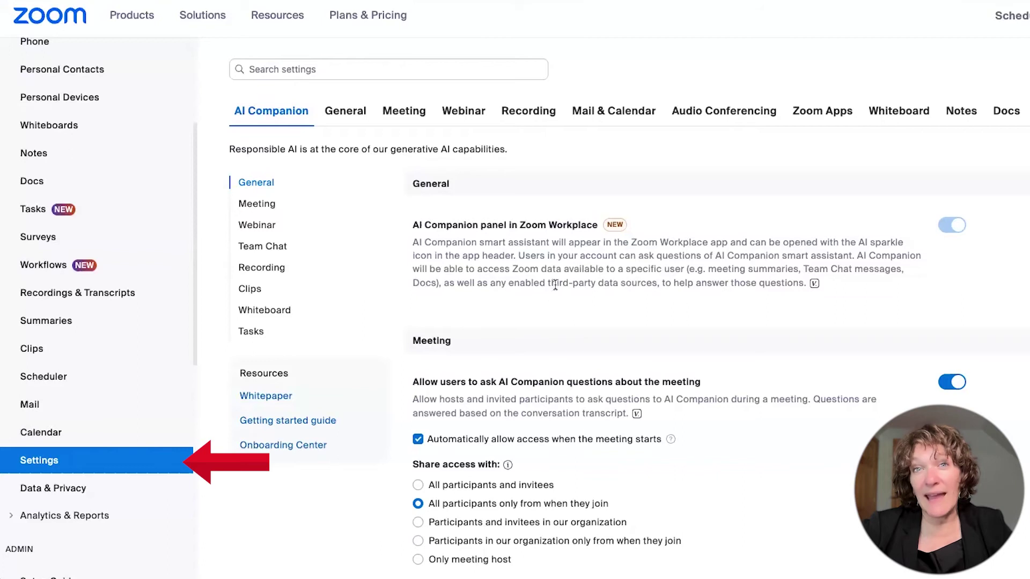
Step: Go to the Recording section of the personal AI Companion settings and dismiss the Meeting coach notice
scroll(537, 258, "down", 2)
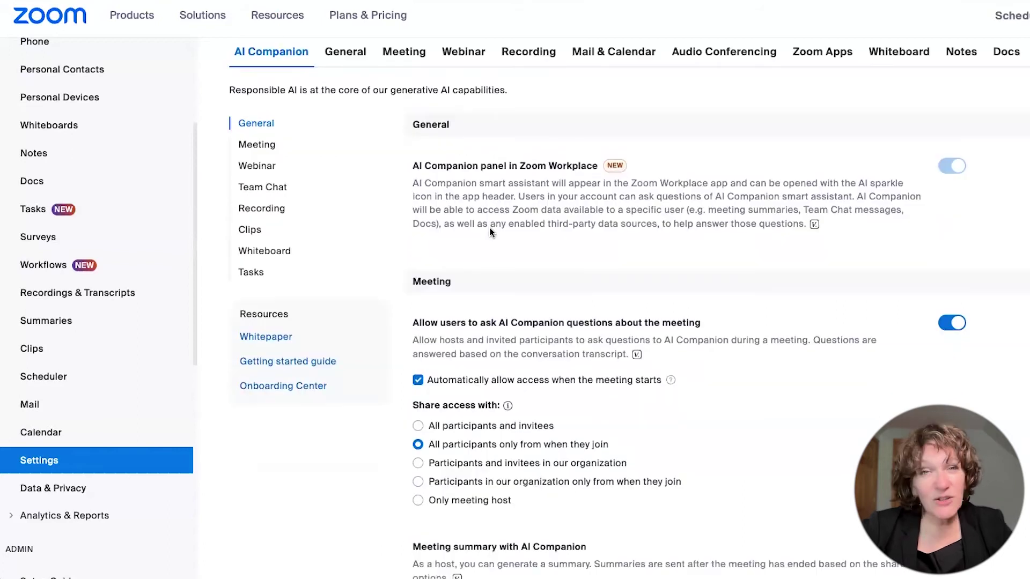
scroll(492, 234, "down", 1)
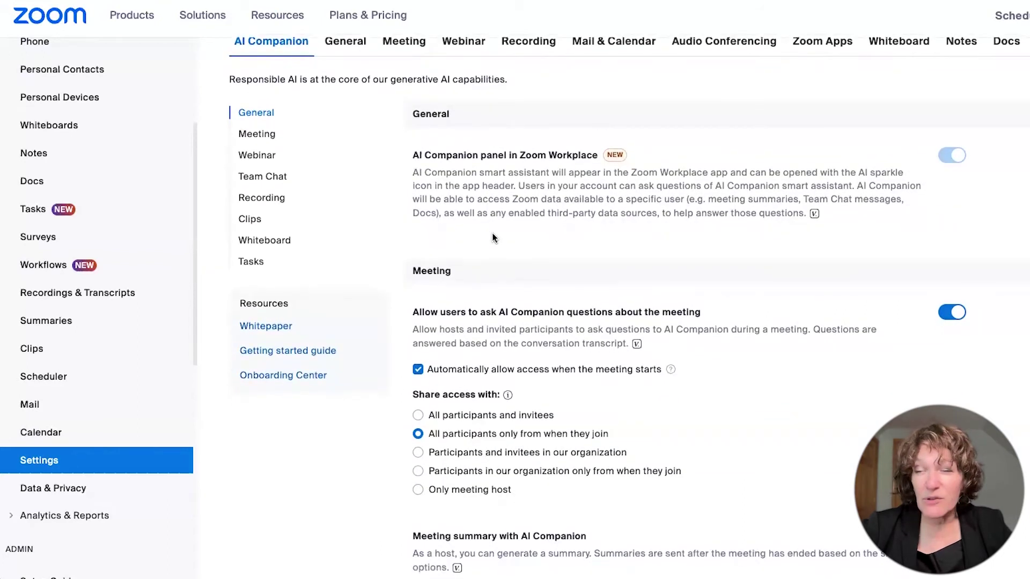
scroll(492, 238, "down", 1)
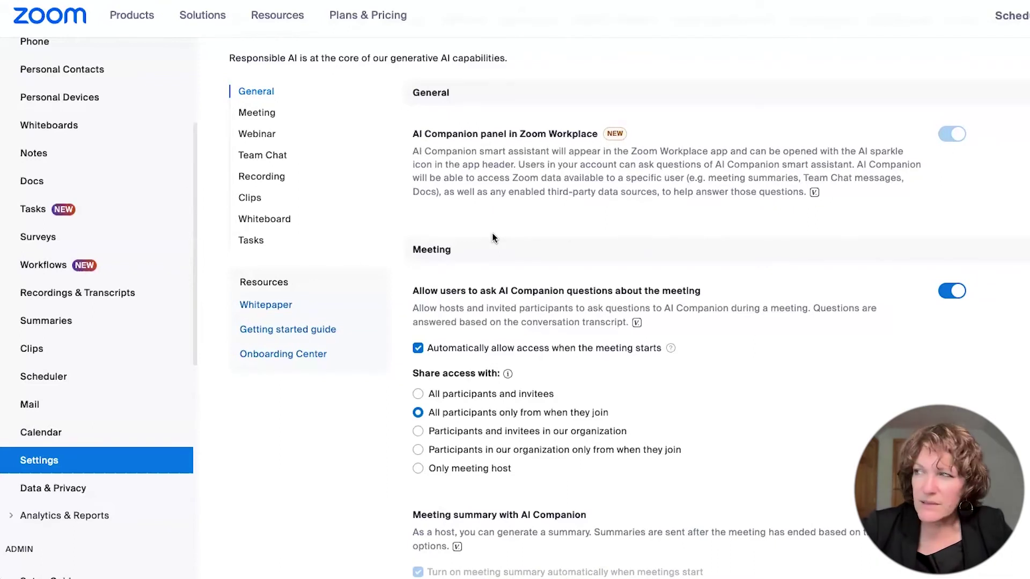
left_click(269, 179)
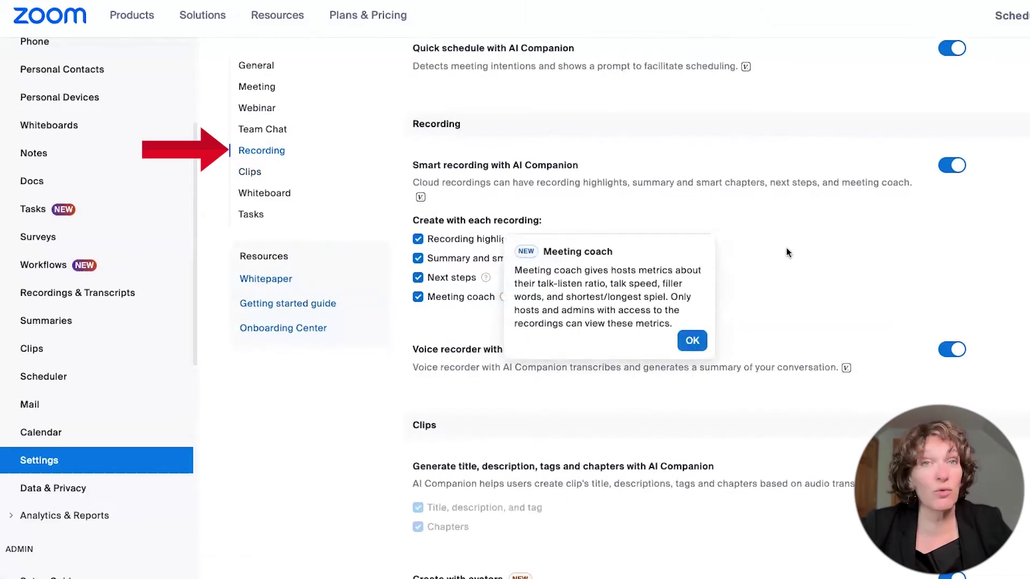
left_click(691, 342)
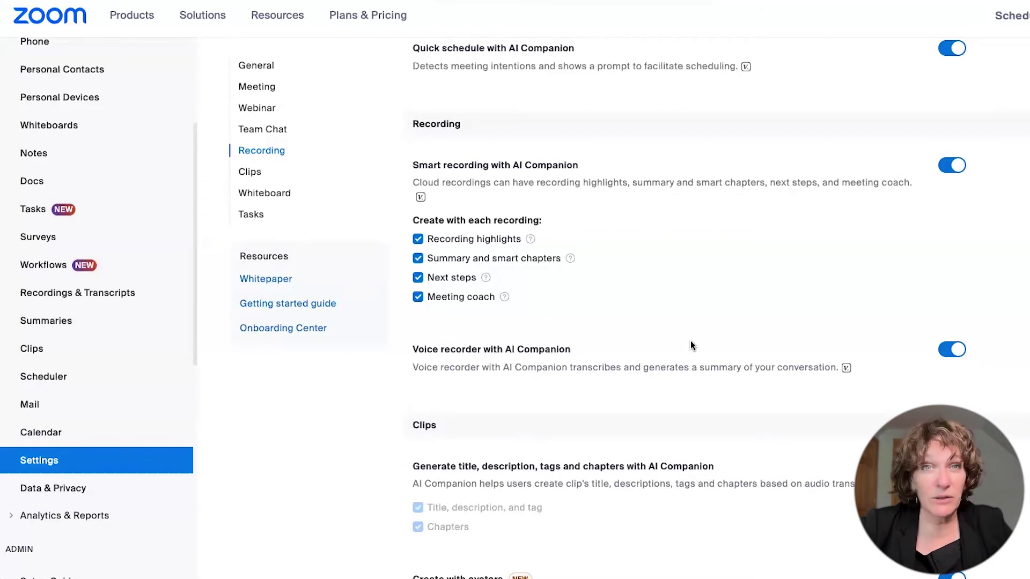
Step: View the explanations of the smart recording options: recording highlights, summary and smart chapters, next steps, and meeting coach
scroll(703, 264, "down", 1)
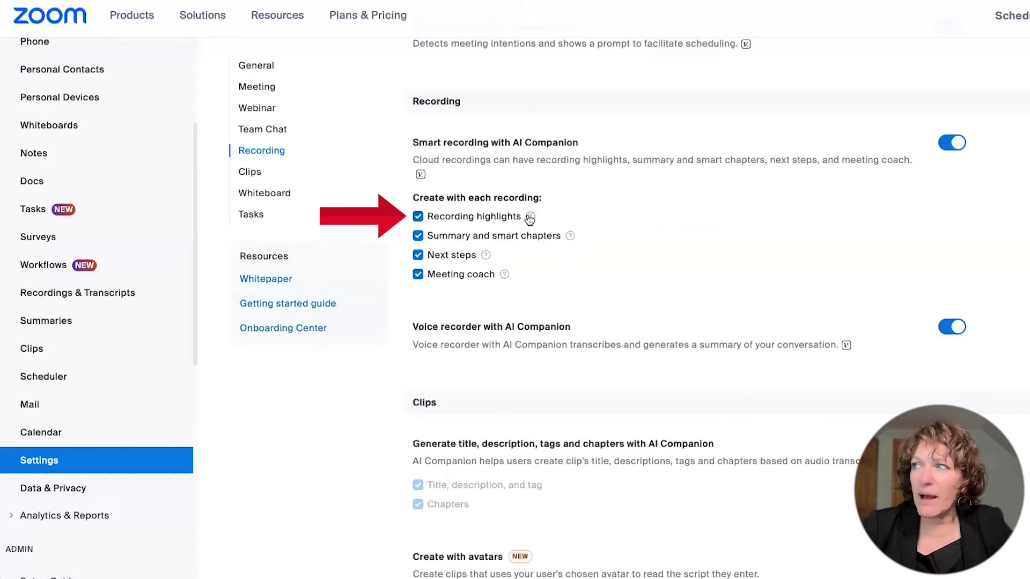
mouse_move(530, 218)
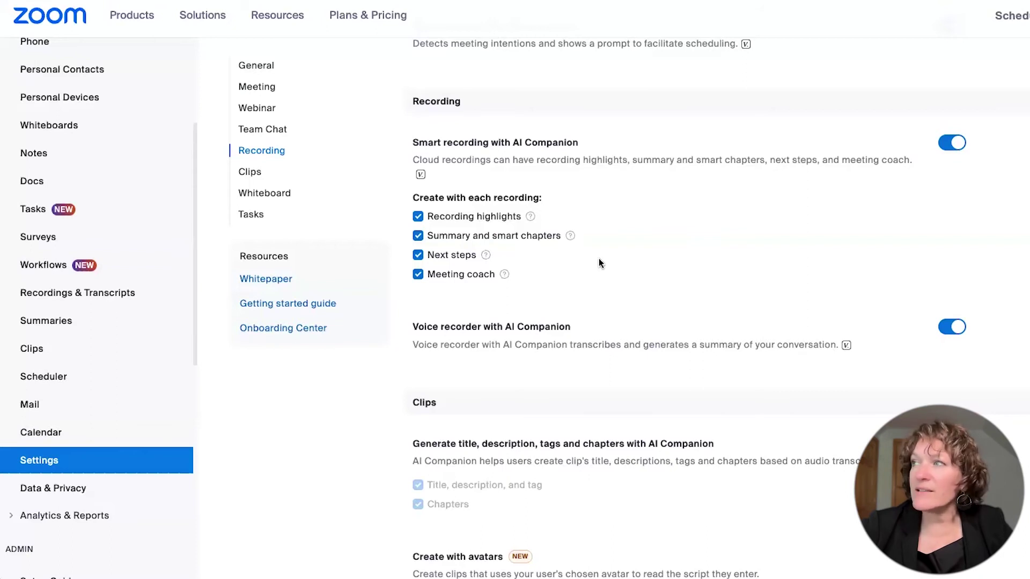
mouse_move(568, 239)
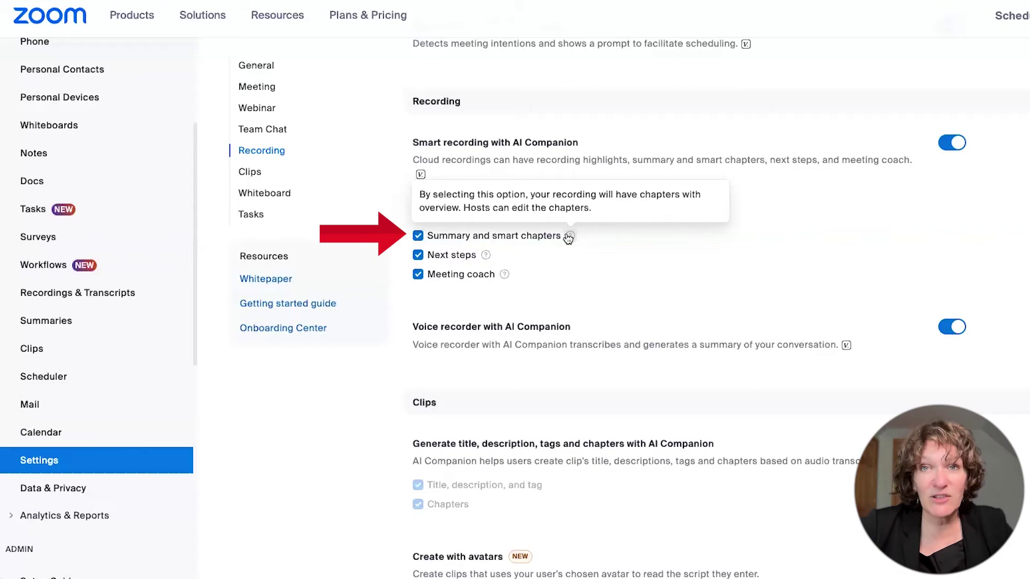
mouse_move(486, 257)
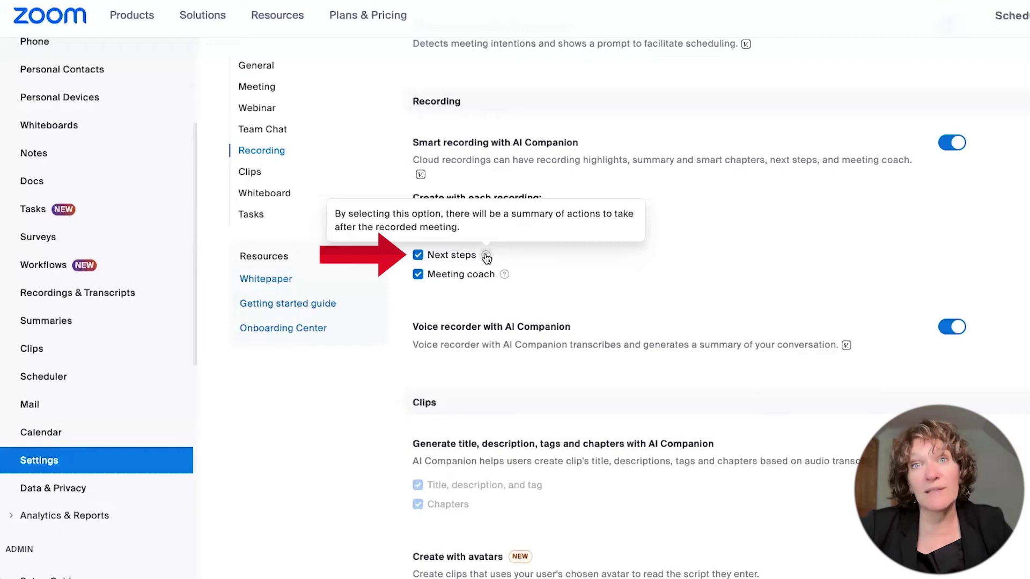
mouse_move(506, 277)
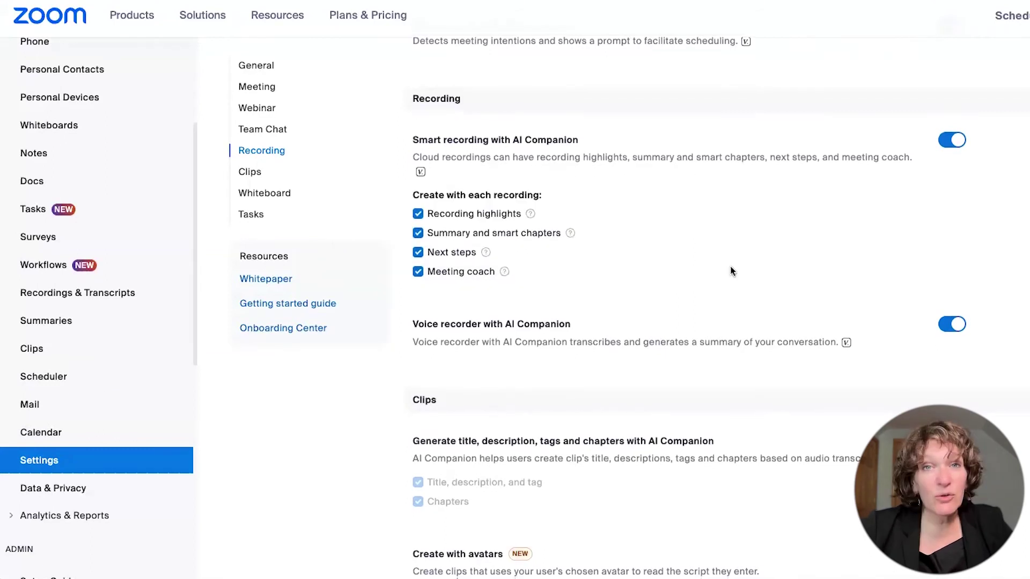
Step: Examine the AI Companion voice recorder and Clips settings, including the lock status of title, description, tags and chapters generation
scroll(731, 271, "down", 4)
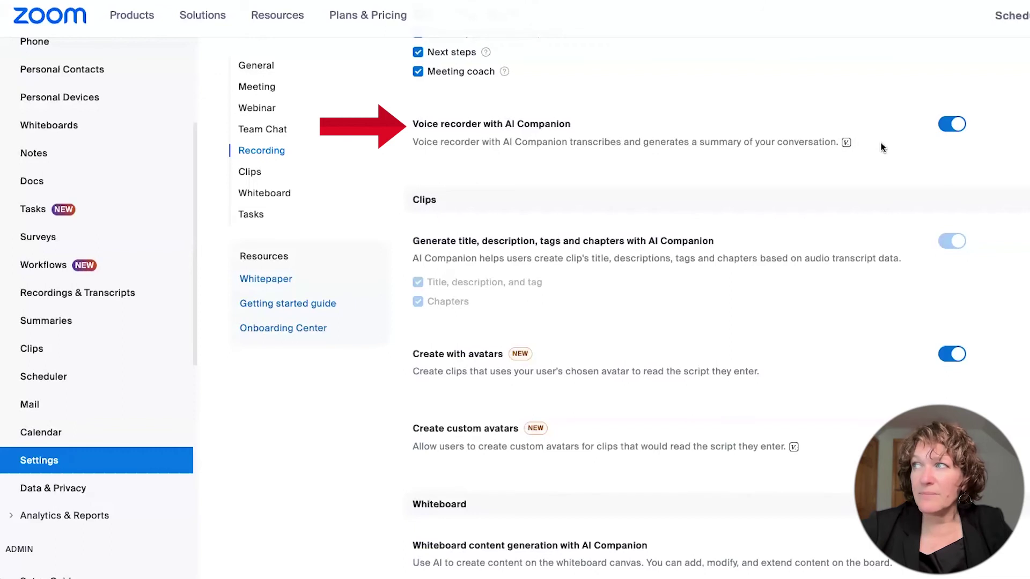
scroll(880, 142, "down", 2)
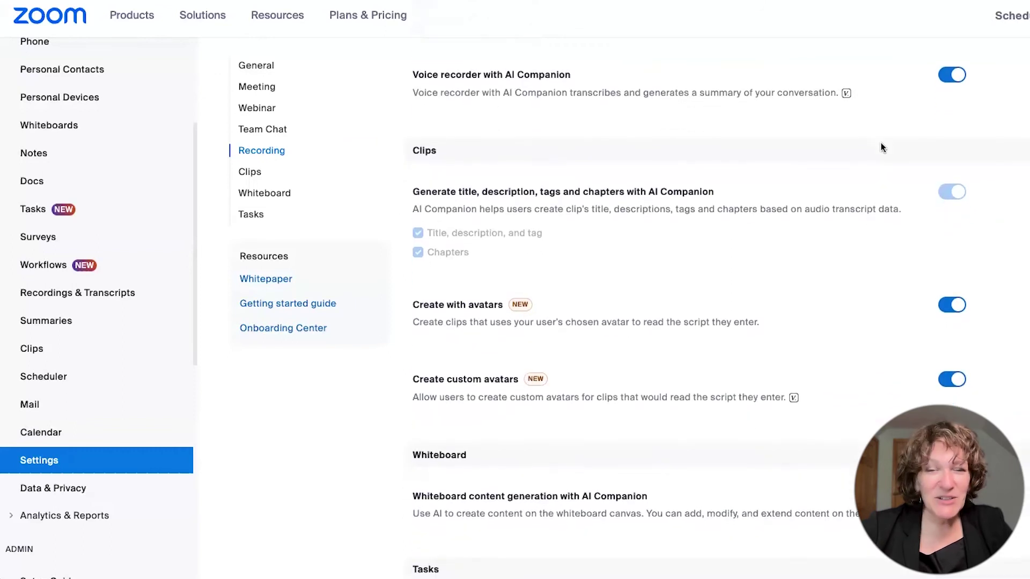
scroll(881, 142, "down", 1)
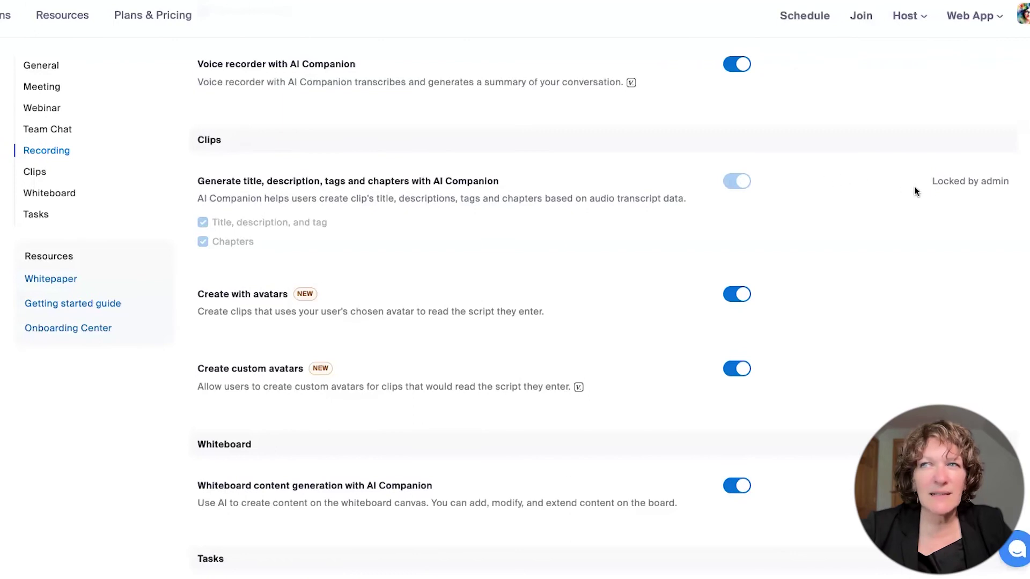
left_click_drag(932, 181, 1011, 181)
left_click(805, 191)
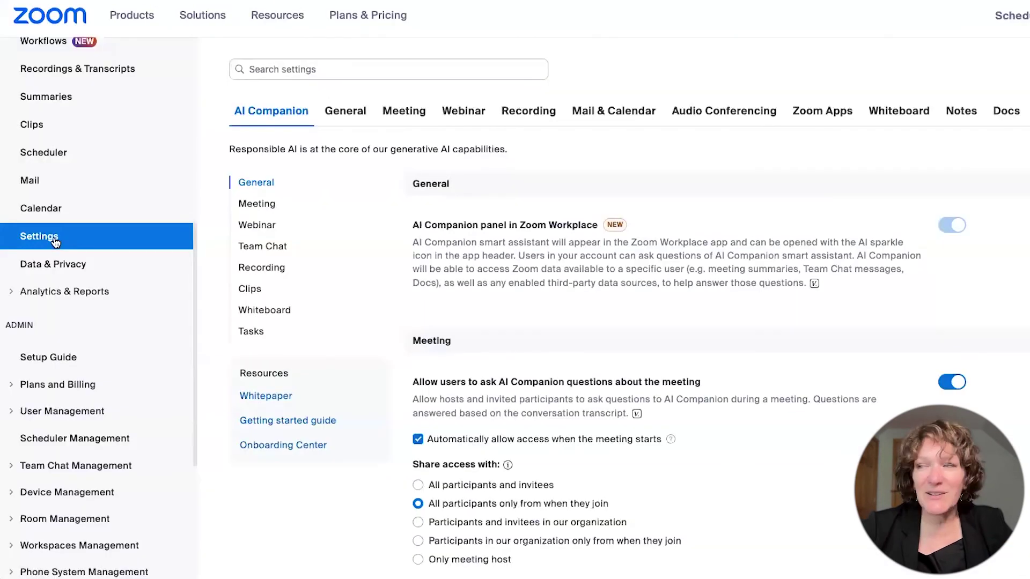
Step: Open the account-level settings under the admin Account Management section
scroll(55, 242, "down", 4)
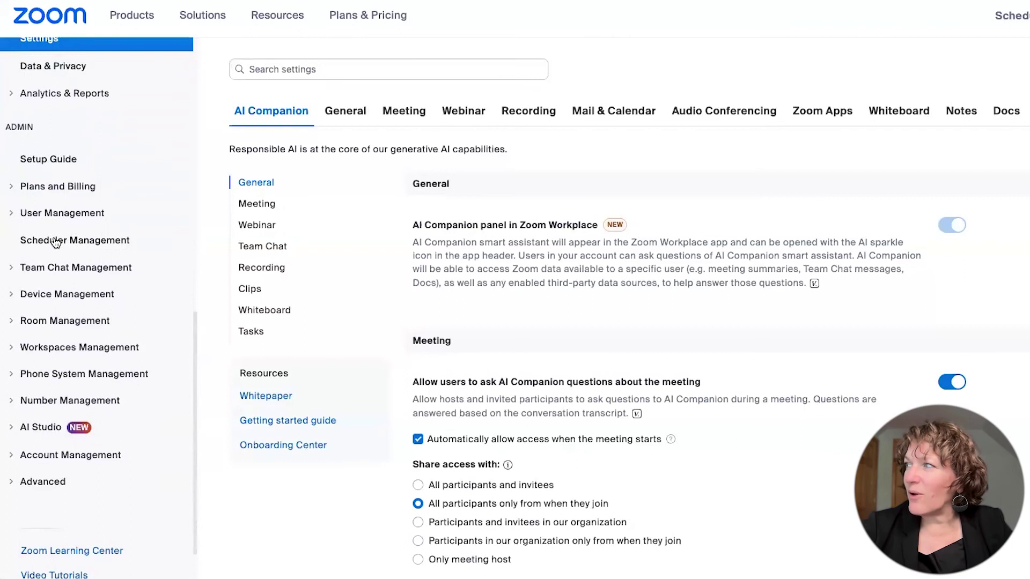
scroll(56, 242, "down", 1)
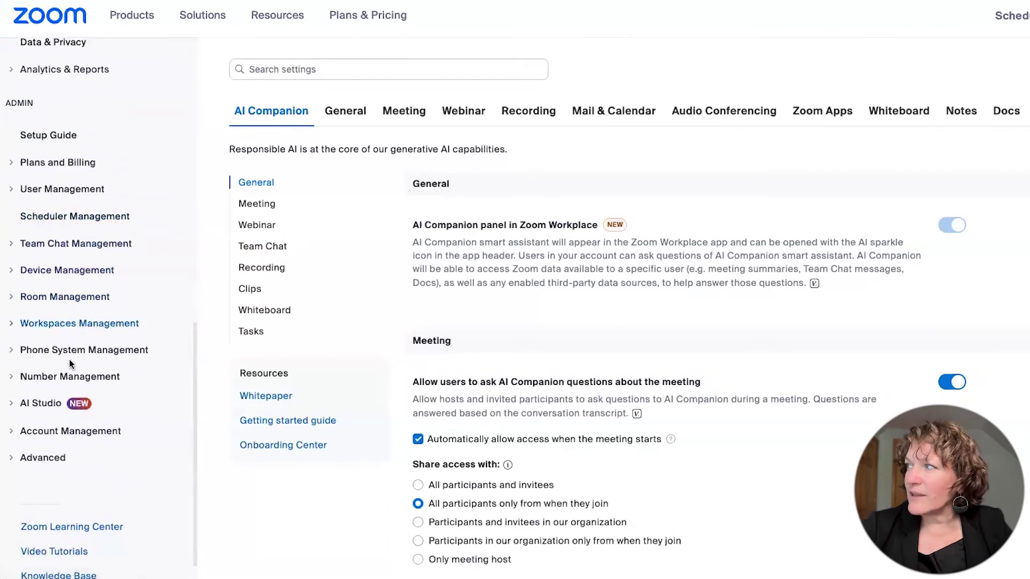
scroll(54, 454, "up", 1)
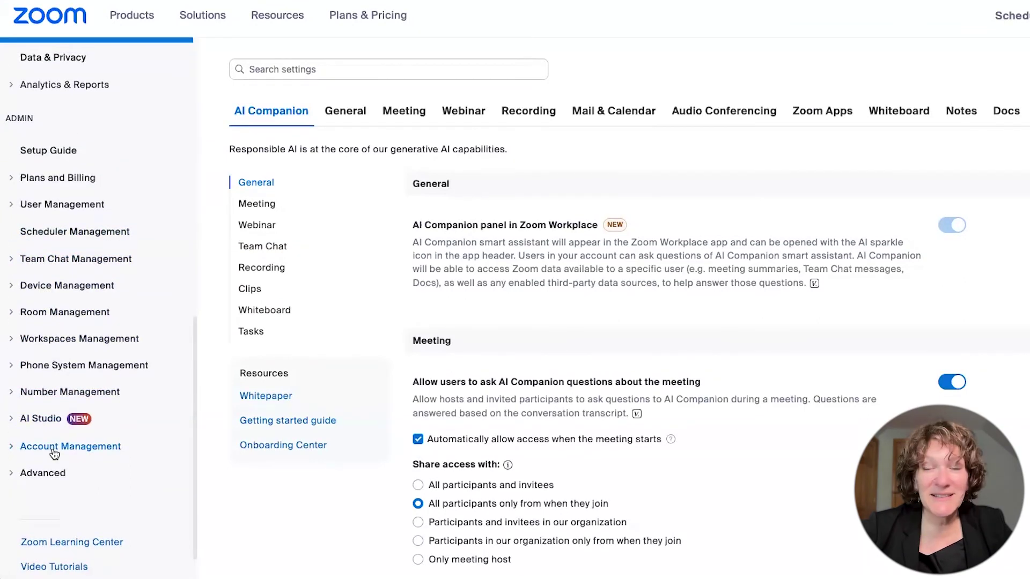
left_click(54, 453)
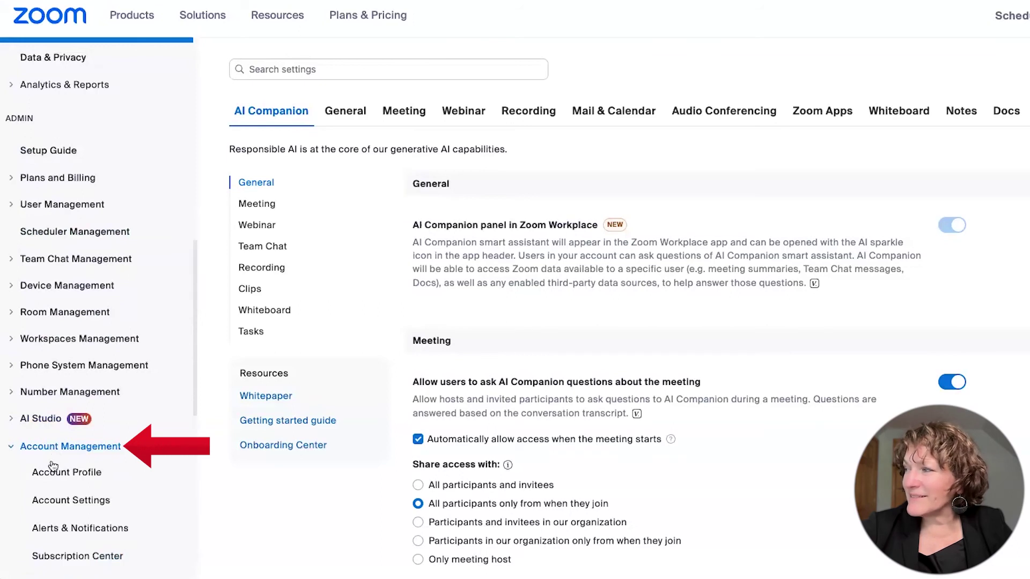
left_click(58, 503)
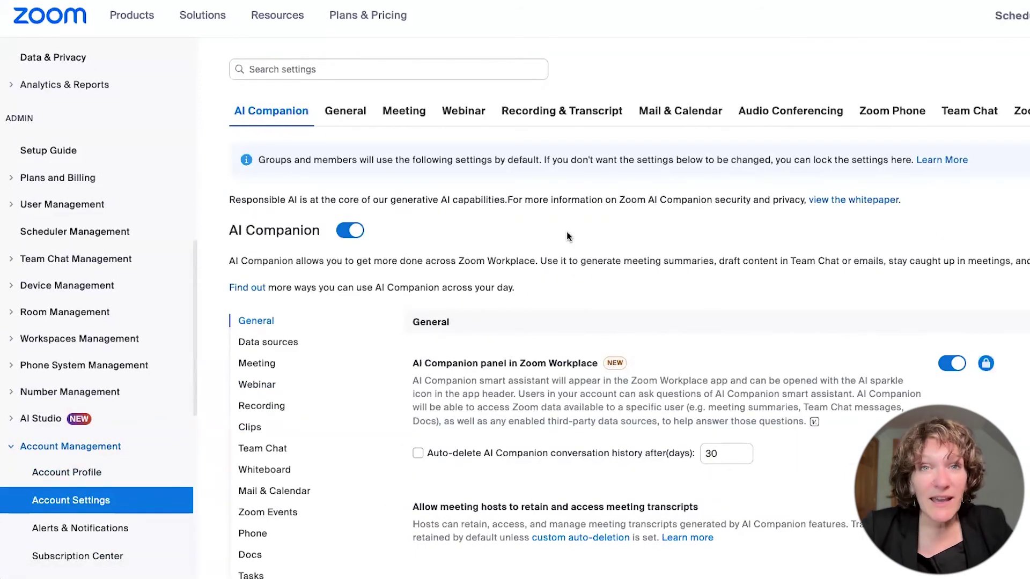
Step: Unlock the Clips setting "Generate title, description, tags and chapters with AI Companion" in the account's AI Companion settings
scroll(568, 236, "down", 3)
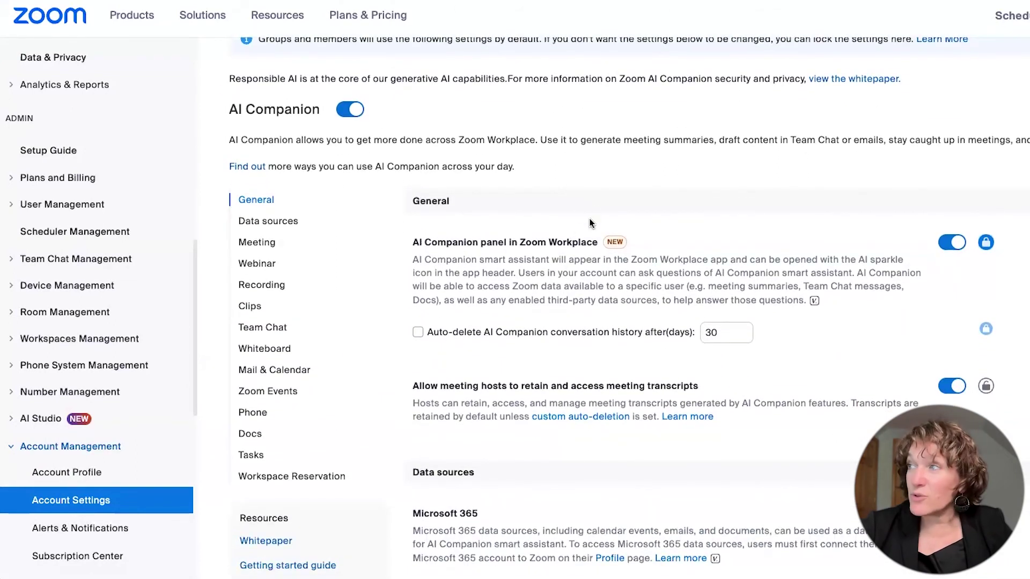
scroll(586, 246, "down", 12)
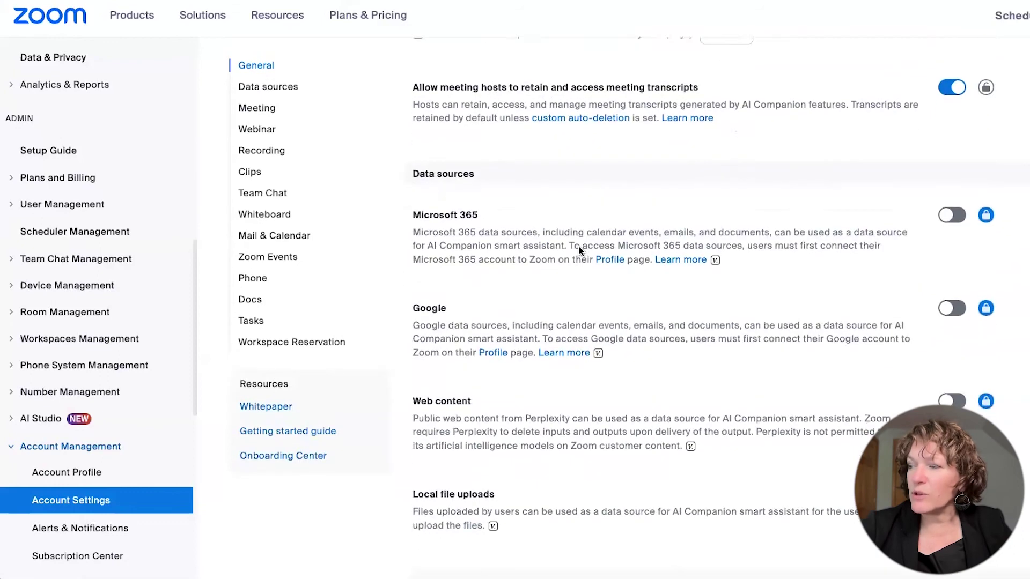
scroll(578, 244, "down", 1)
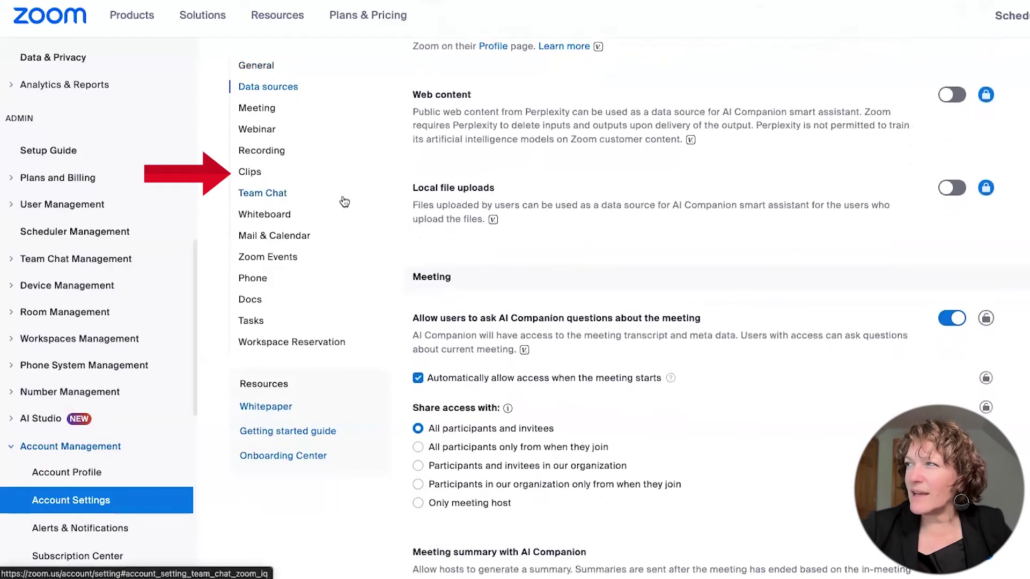
left_click(290, 177)
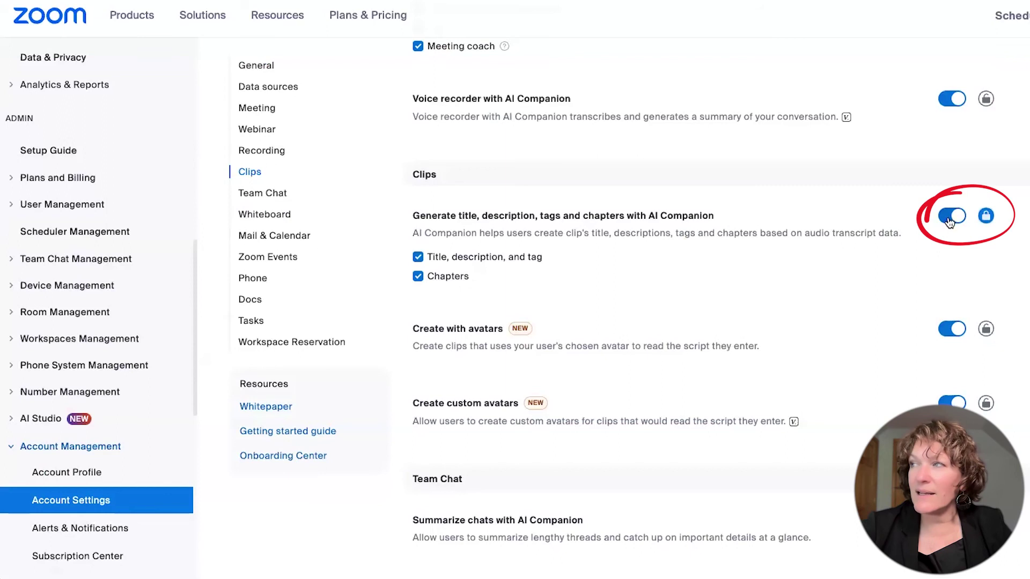
left_click(987, 217)
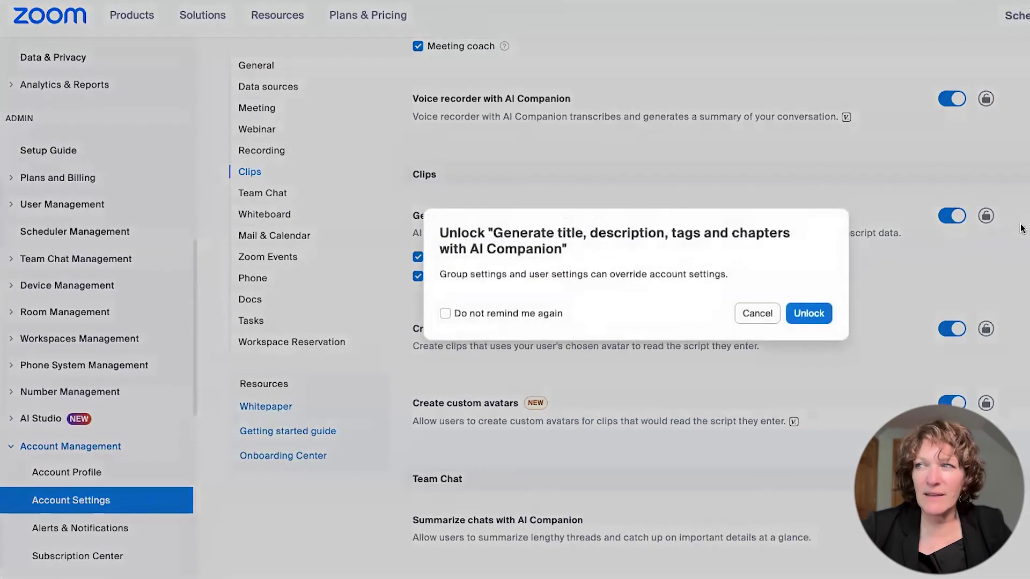
left_click(808, 315)
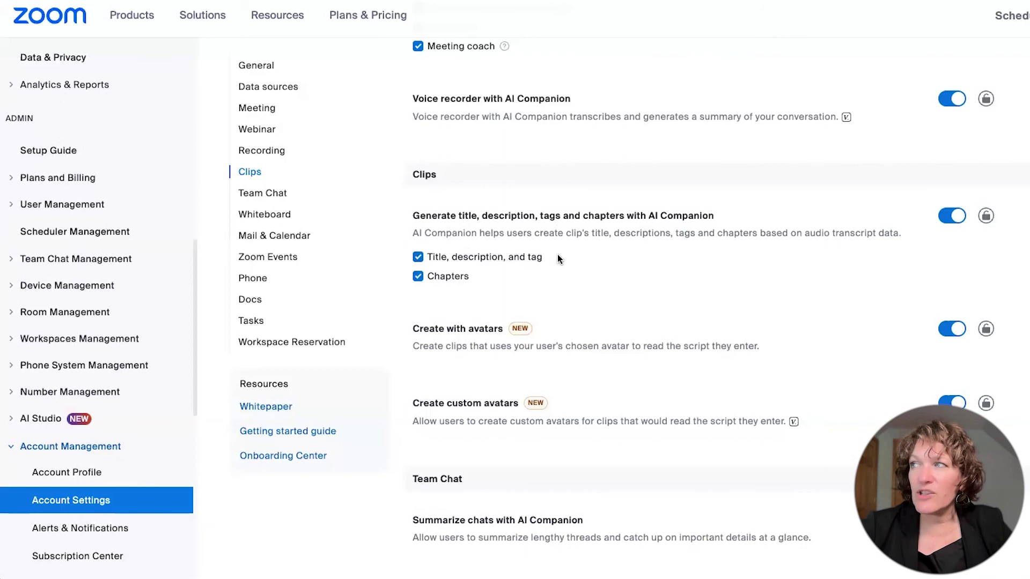
Step: Turn off AI Companion generation of title, description and tag for Clips at account level and save the change
left_click(421, 257)
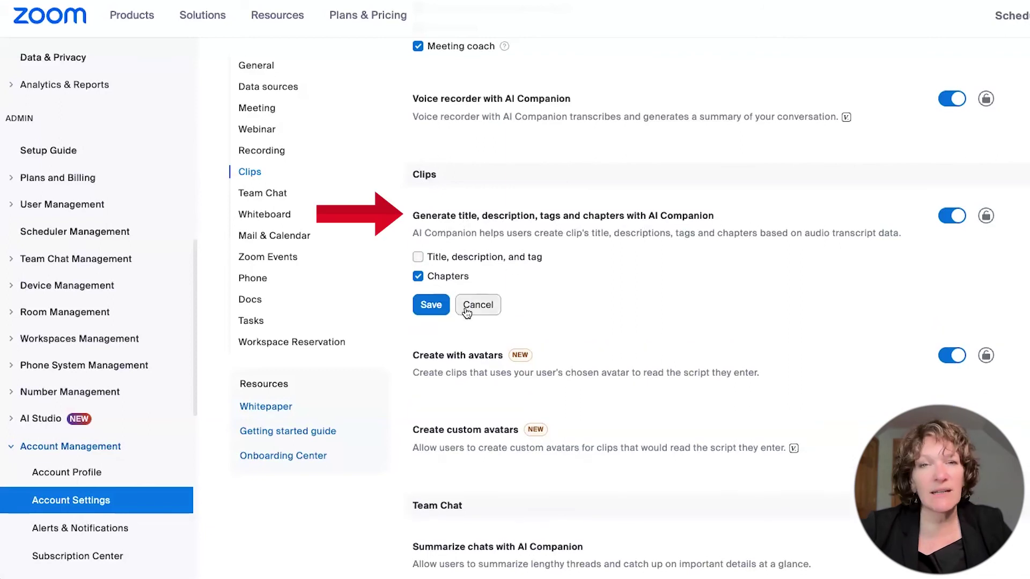
left_click(424, 308)
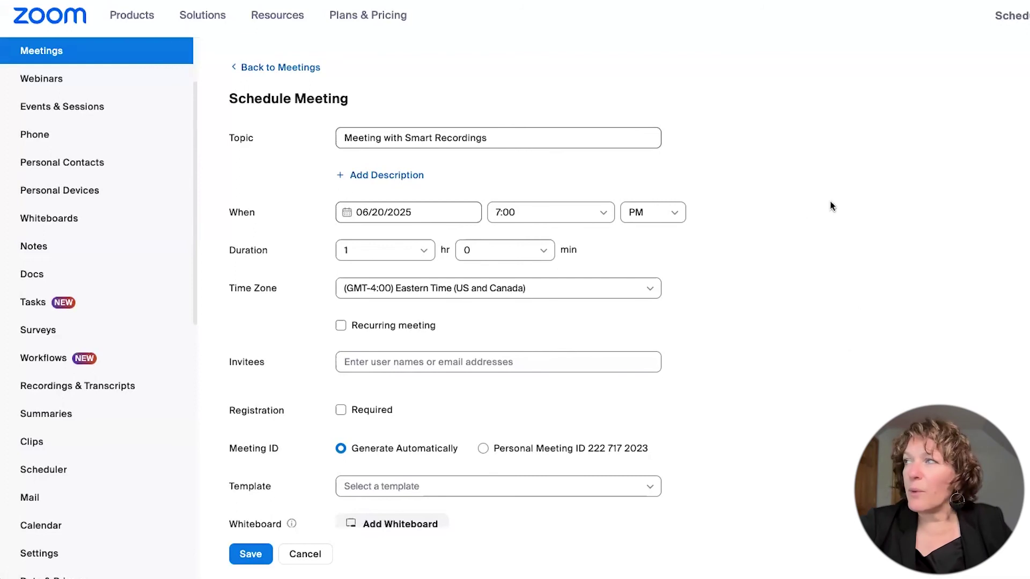
Step: Set "Meeting with Smart Recordings" to record automatically in the cloud and save the scheduled meeting
scroll(831, 202, "up", 1)
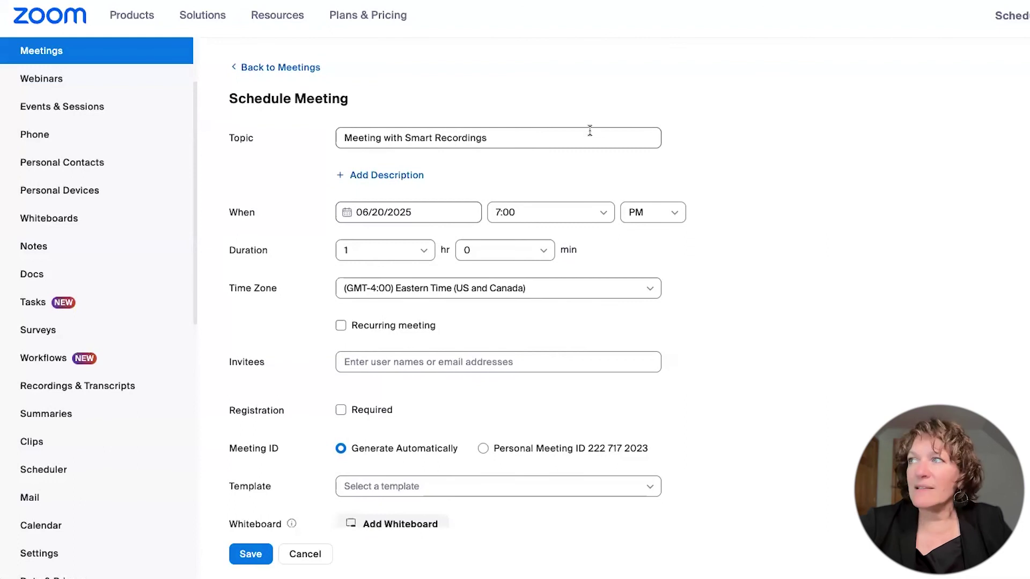
scroll(780, 194, "down", 1)
scroll(779, 194, "down", 7)
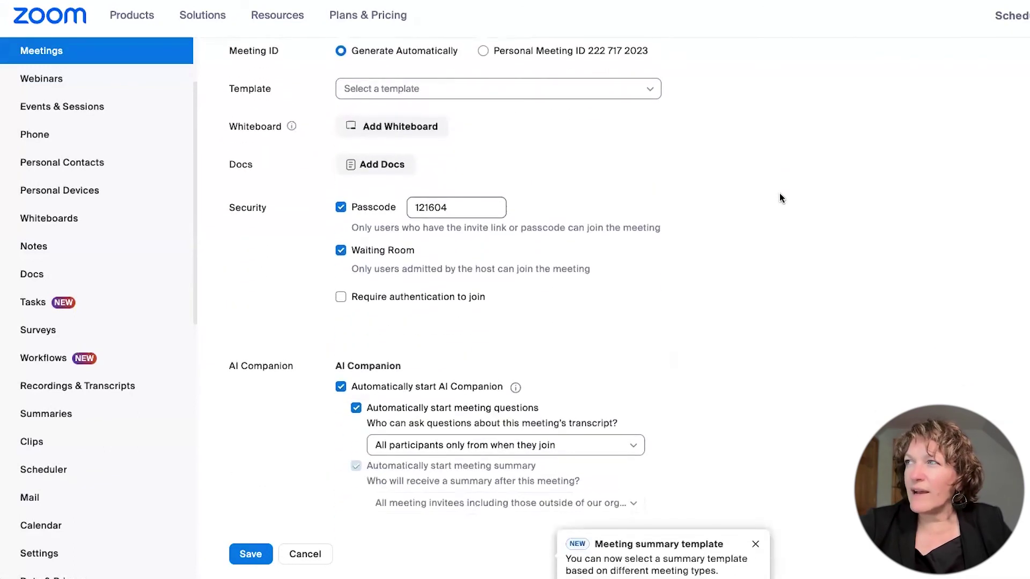
scroll(779, 197, "down", 6)
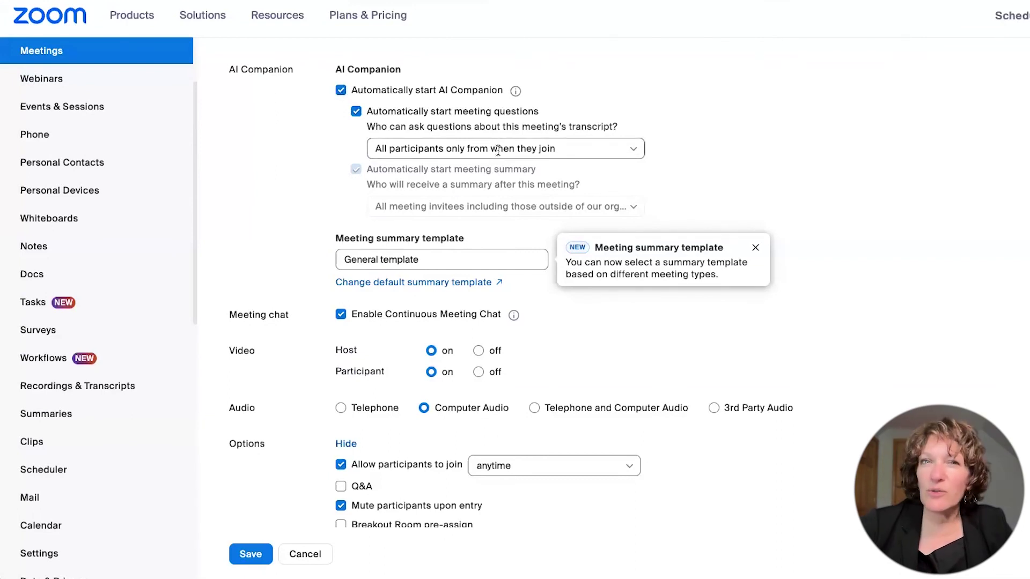
scroll(490, 142, "down", 1)
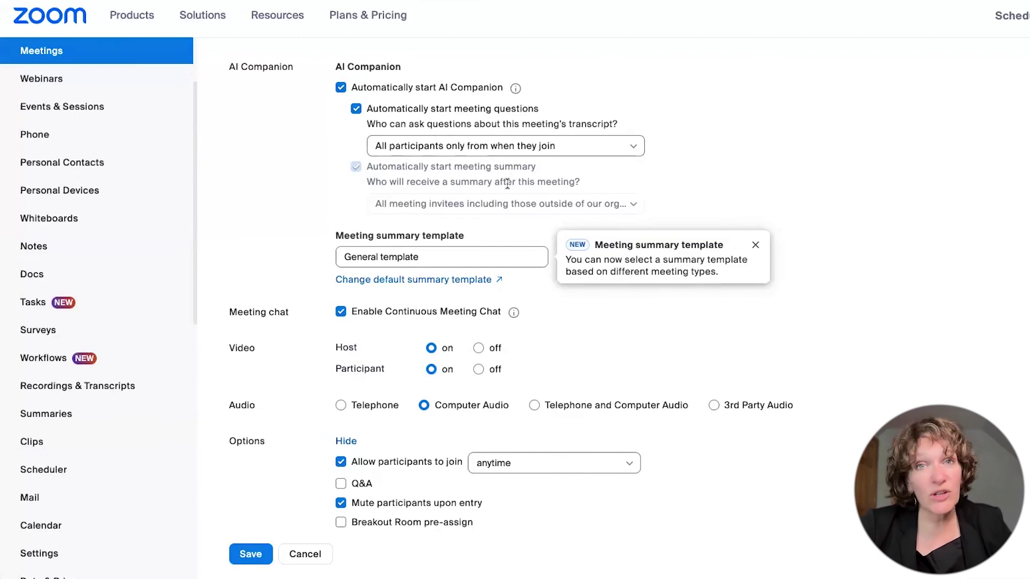
scroll(506, 185, "down", 5)
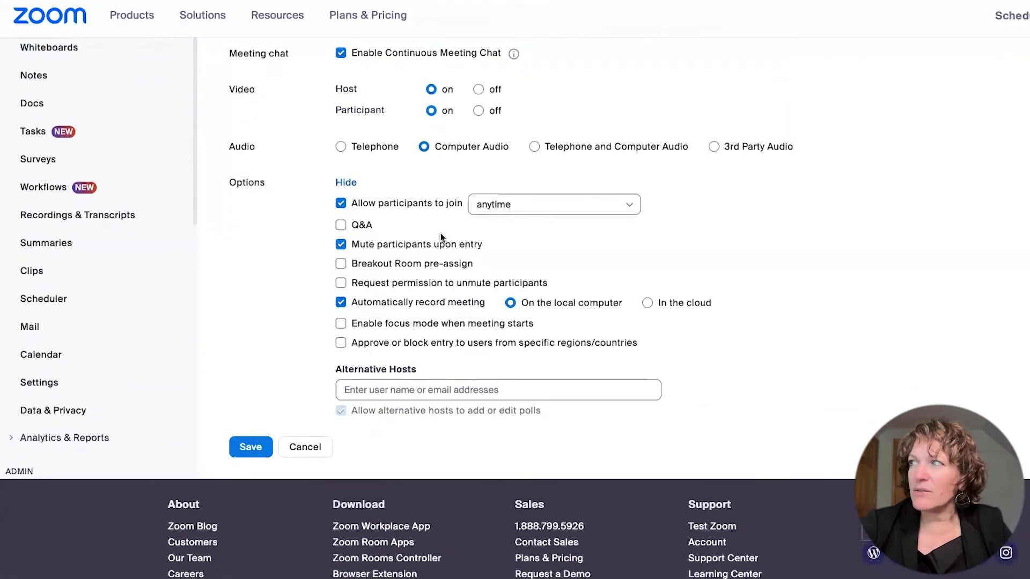
left_click(346, 182)
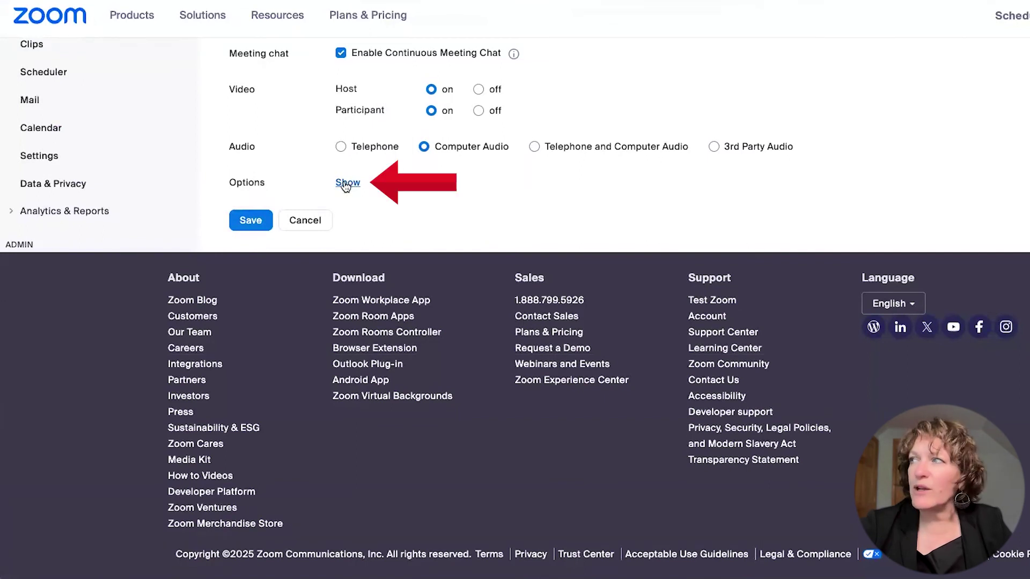
left_click(345, 184)
scroll(682, 195, "down", 1)
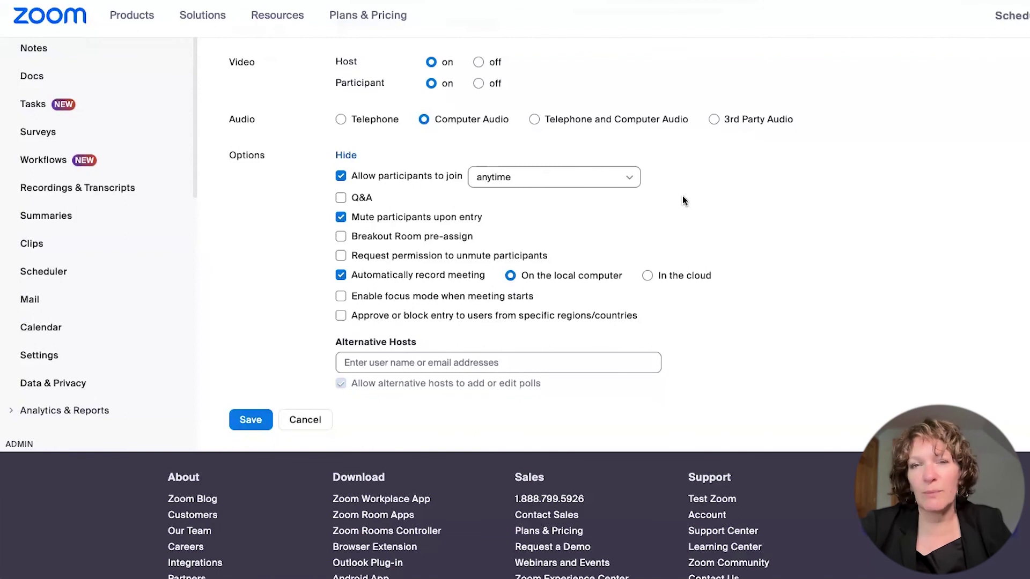
left_click(648, 276)
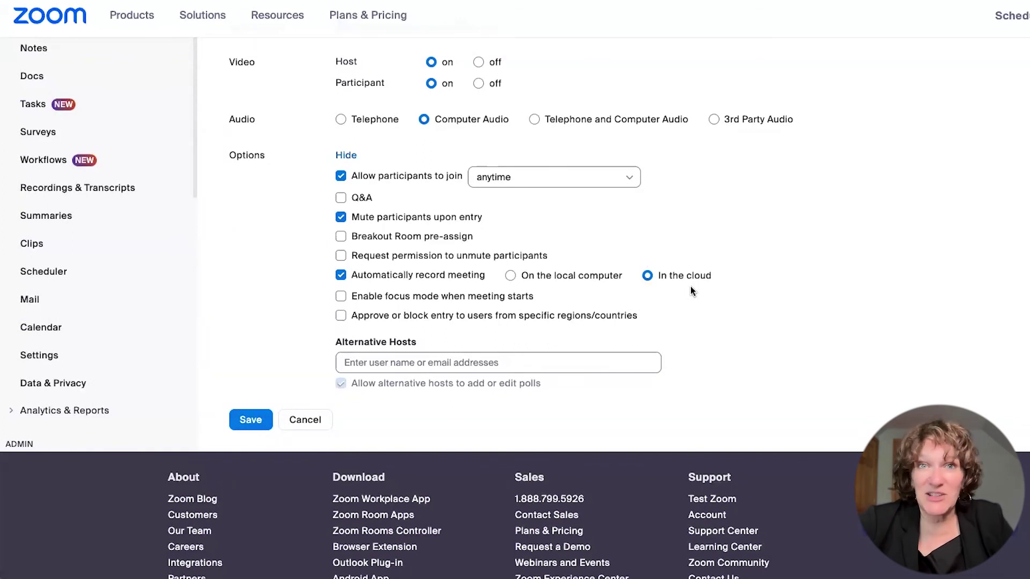
left_click(249, 421)
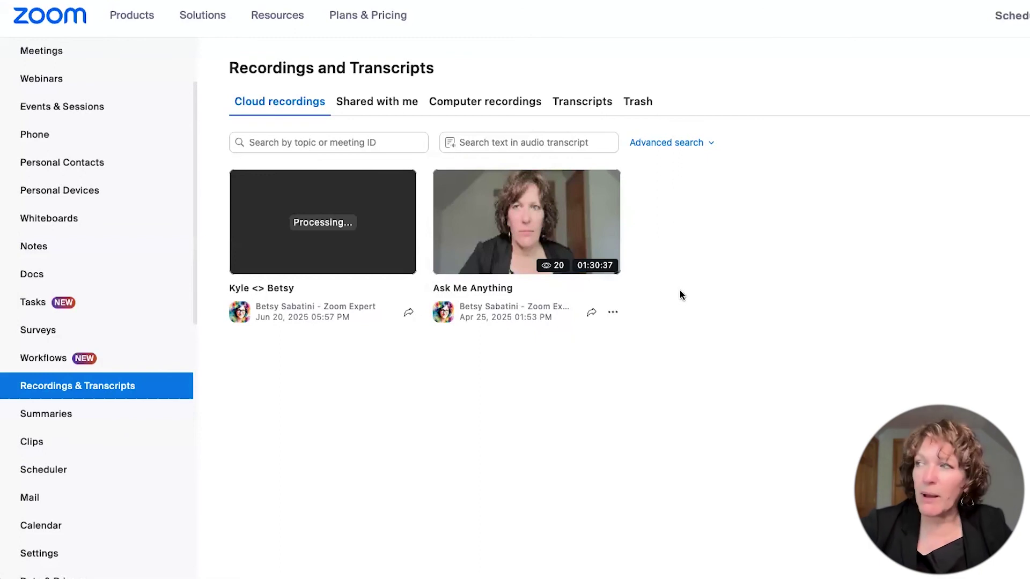
Step: Open the "Ask Me Anything" cloud recording
left_click(519, 229)
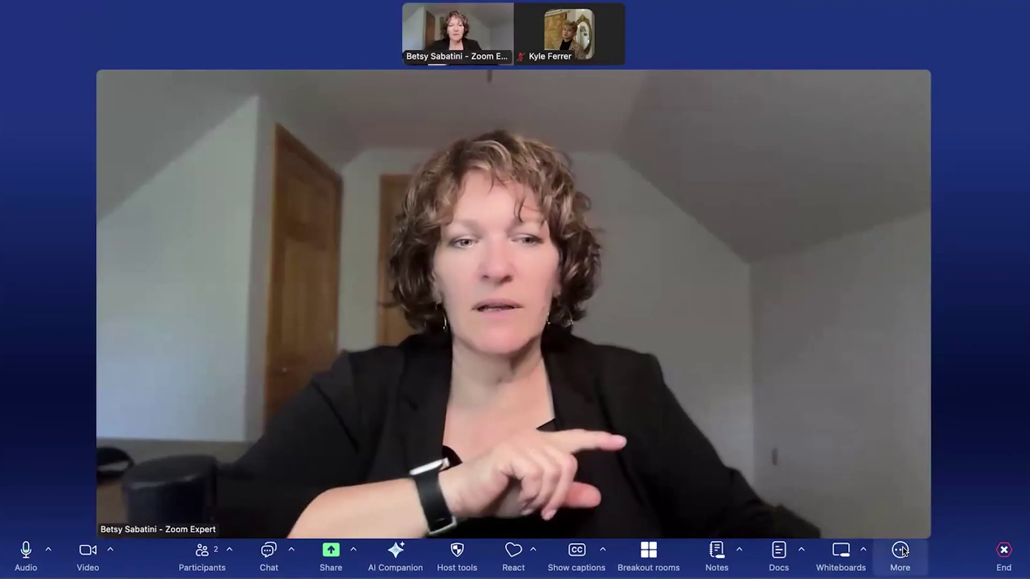
Step: Bring up the options for pausing or stopping the recording in the running meeting
left_click(901, 551)
mouse_move(938, 319)
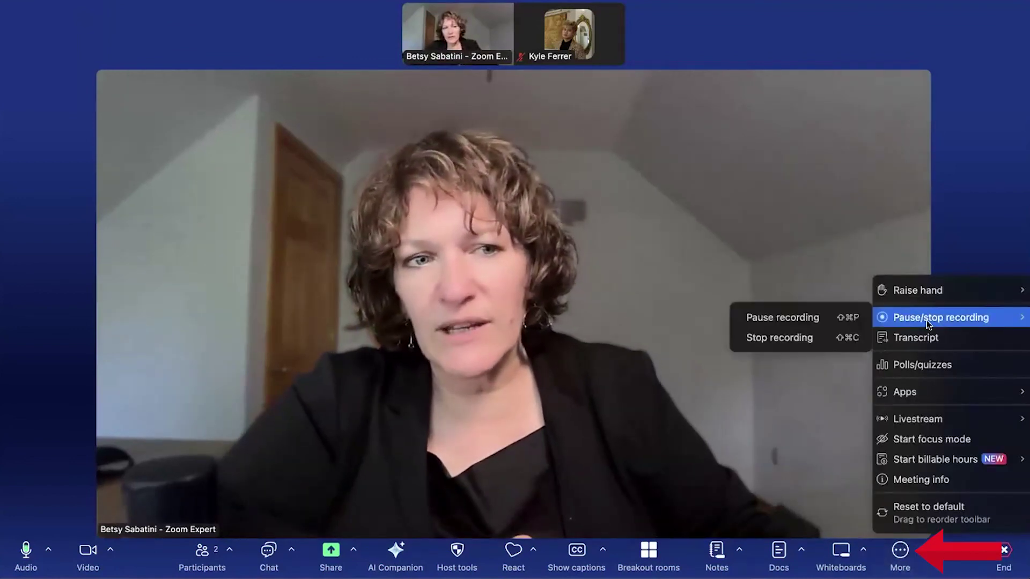